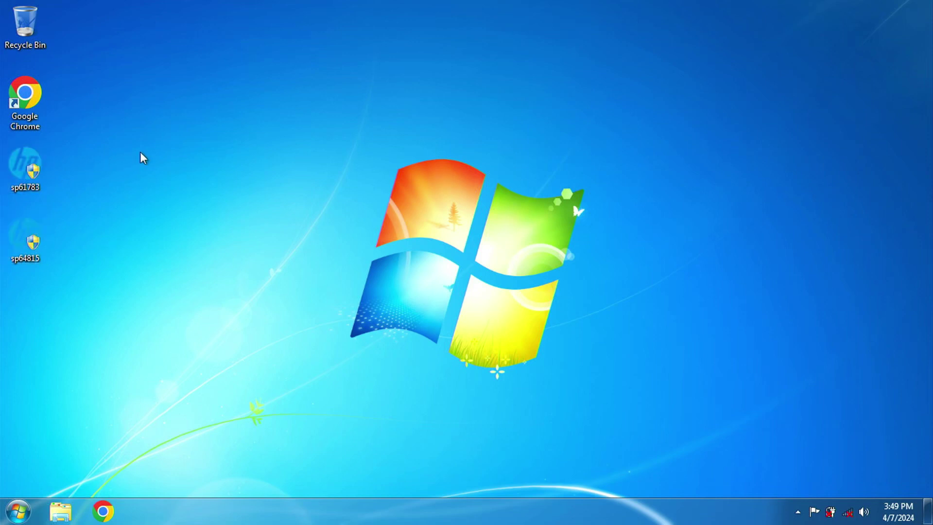
pyautogui.rightClick(165, 138)
pyautogui.click(199, 179)
pyautogui.click(797, 511)
pyautogui.click(700, 483)
# Read the full file description of the sp61783 installer in its properties
pyautogui.rightClick(37, 183)
pyautogui.click(123, 410)
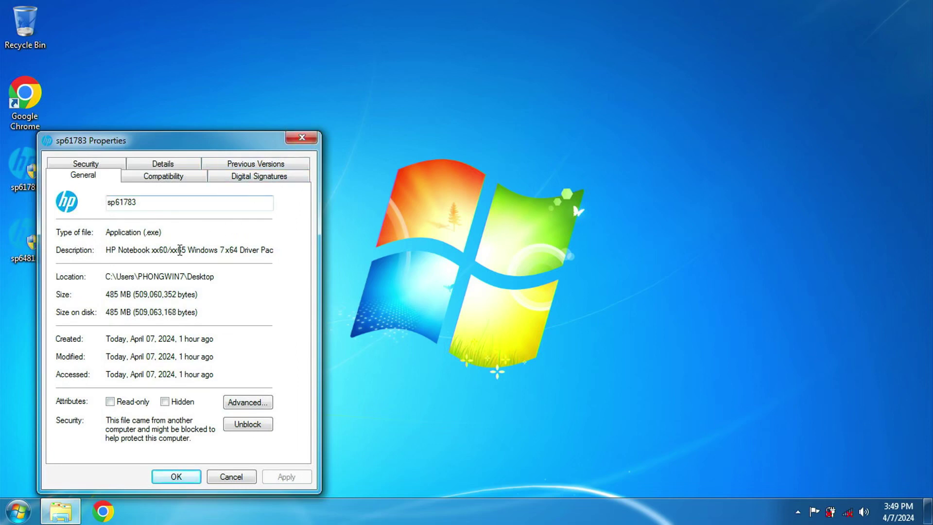
pyautogui.moveTo(186, 248); pyautogui.dragTo(274, 253)
pyautogui.click(159, 253)
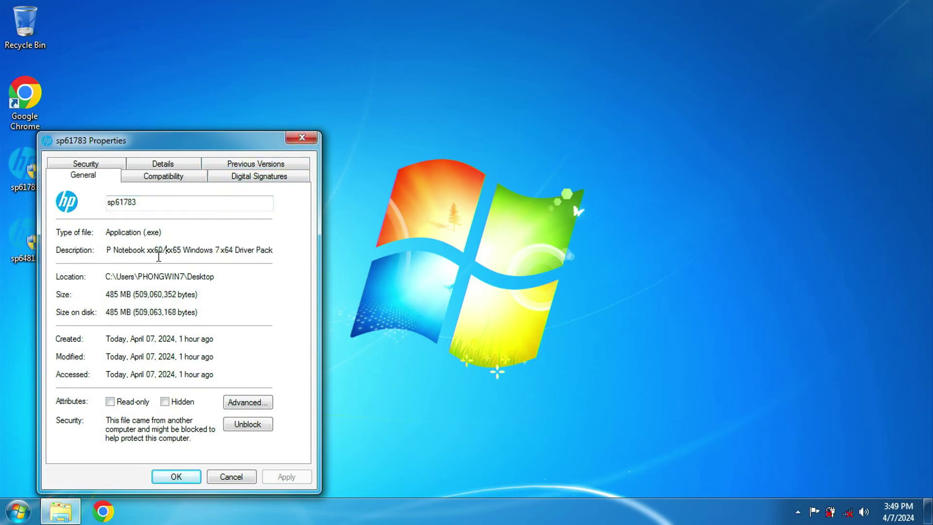
pyautogui.moveTo(194, 253); pyautogui.dragTo(291, 252)
pyautogui.click(126, 253)
pyautogui.click(247, 253)
pyautogui.click(302, 138)
# Check the file description of the sp64815 installer in its properties
pyautogui.click(34, 244)
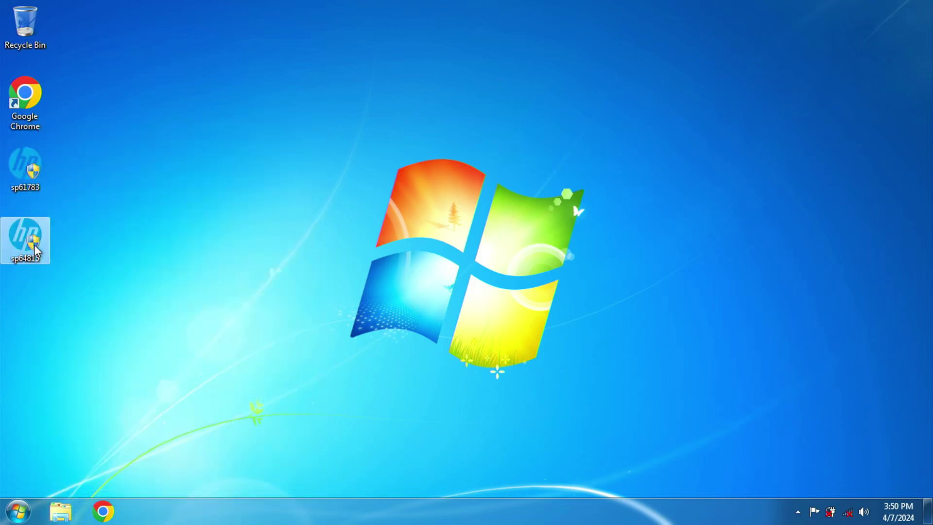
pyautogui.rightClick(34, 244)
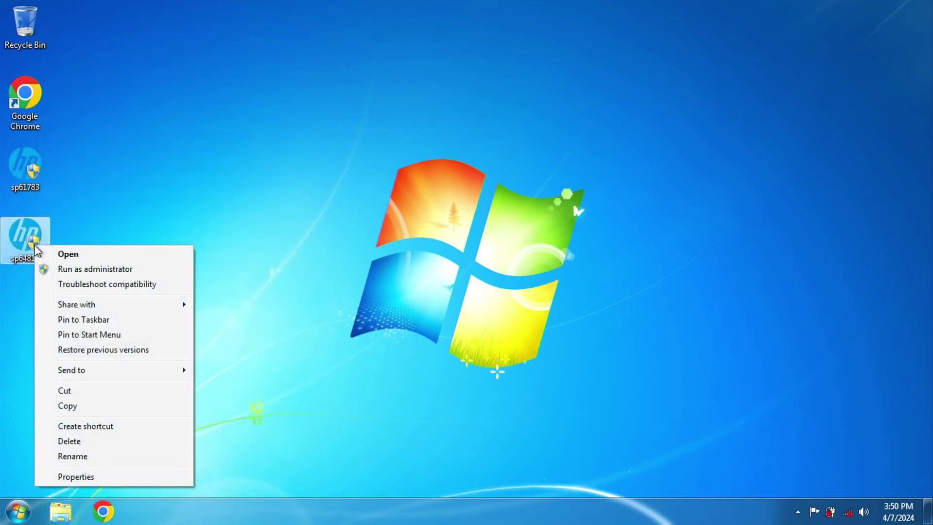
pyautogui.click(139, 476)
pyautogui.moveTo(185, 251); pyautogui.dragTo(98, 250)
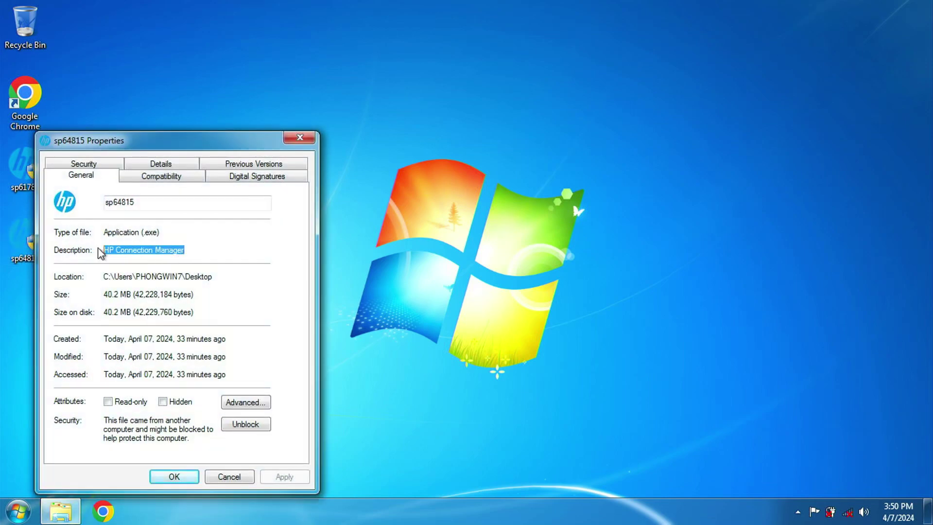
pyautogui.click(290, 138)
# Run the sp61783 driver pack installer as administrator and allow it to make changes to the computer
pyautogui.click(41, 177)
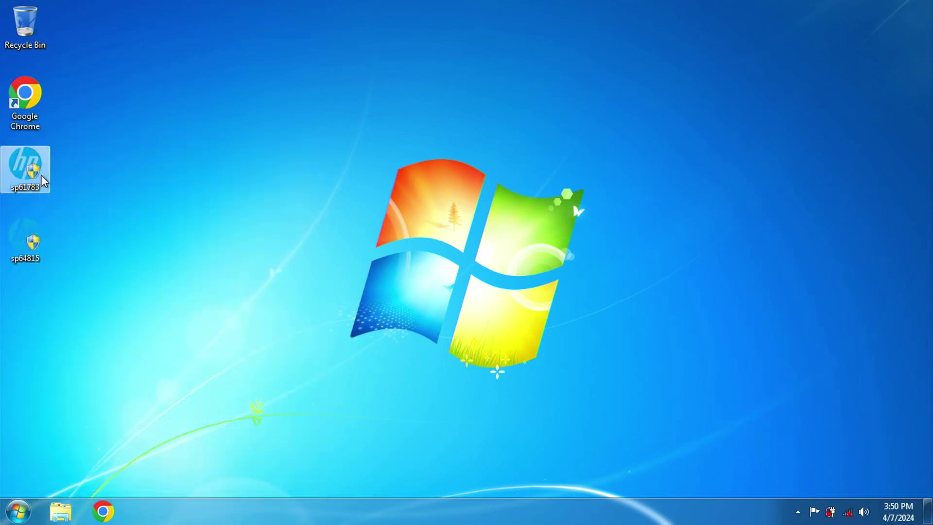
pyautogui.rightClick(41, 176)
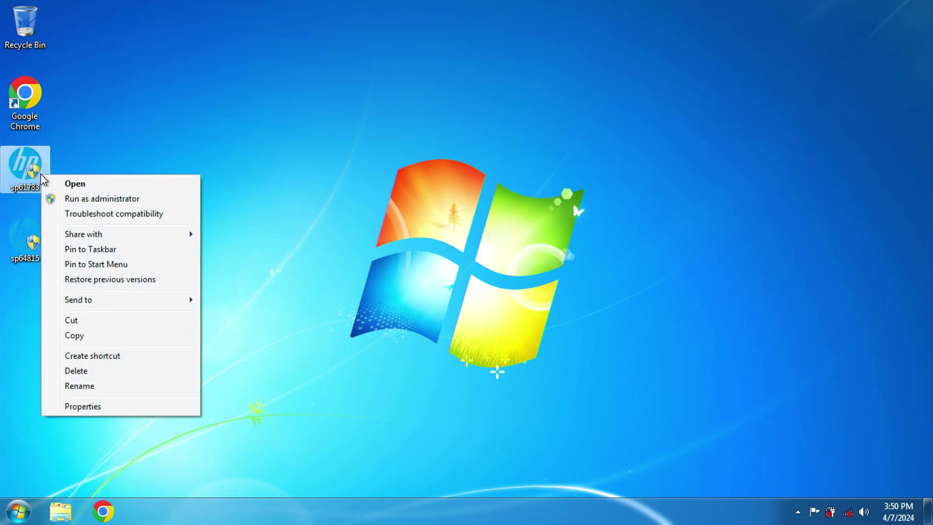
pyautogui.click(95, 200)
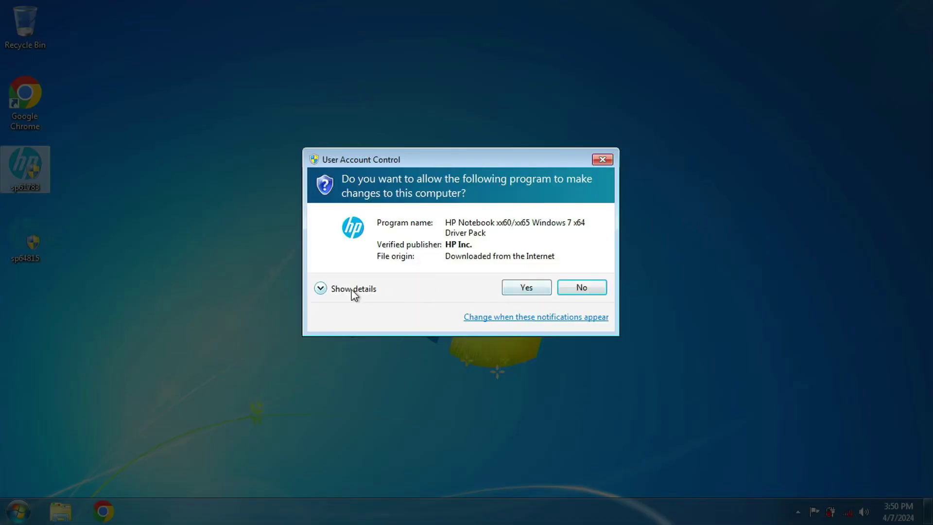
pyautogui.click(352, 290)
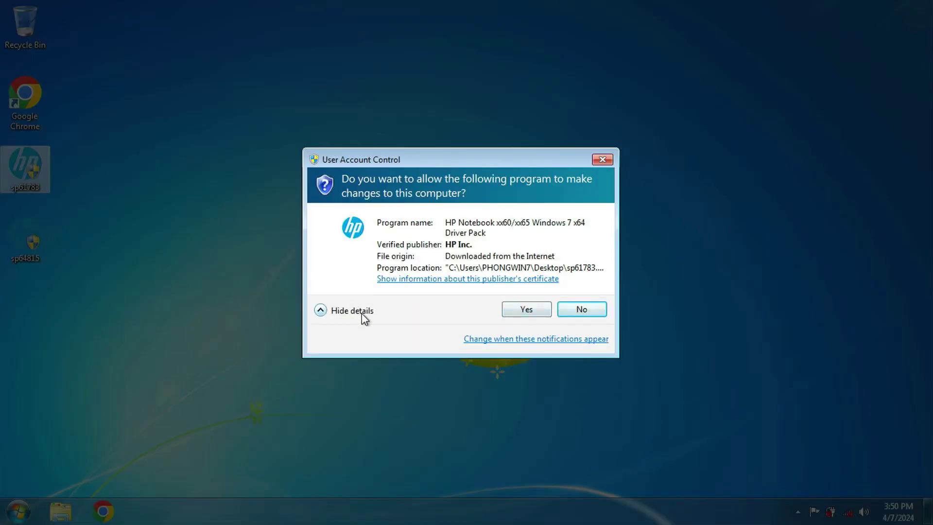
pyautogui.click(508, 308)
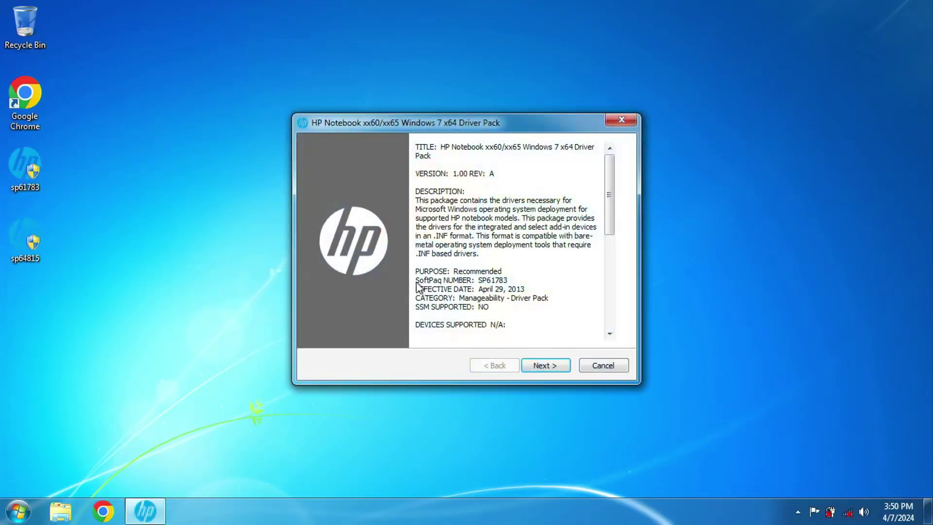
# Accept the driver pack's licence terms and save its files in c:\swsetup\sp61783
pyautogui.click(538, 368)
pyautogui.click(424, 321)
pyautogui.click(538, 365)
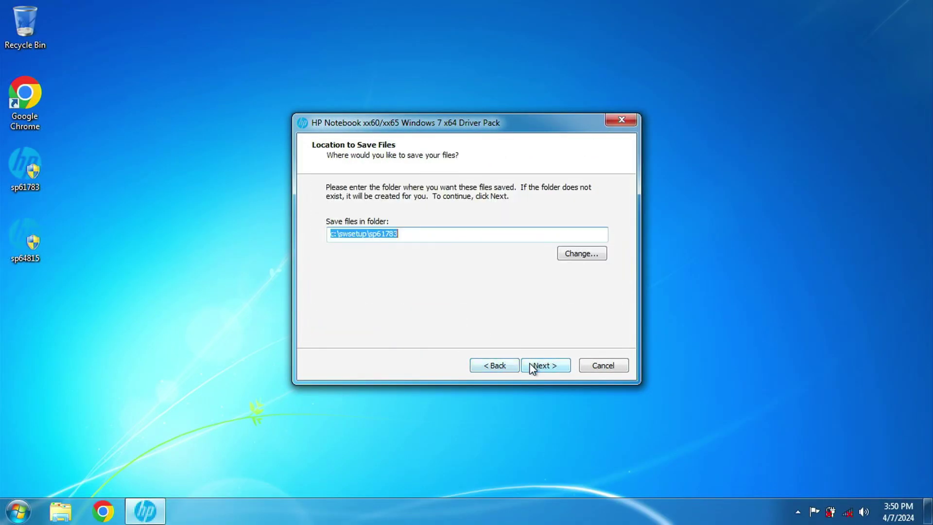
pyautogui.click(537, 366)
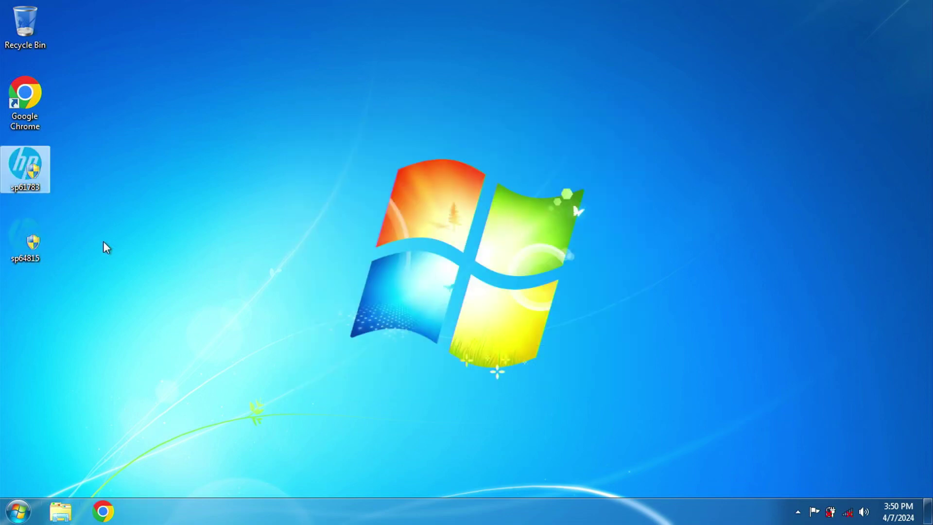
# Show Device Manager in the Computer Management console
pyautogui.click(60, 511)
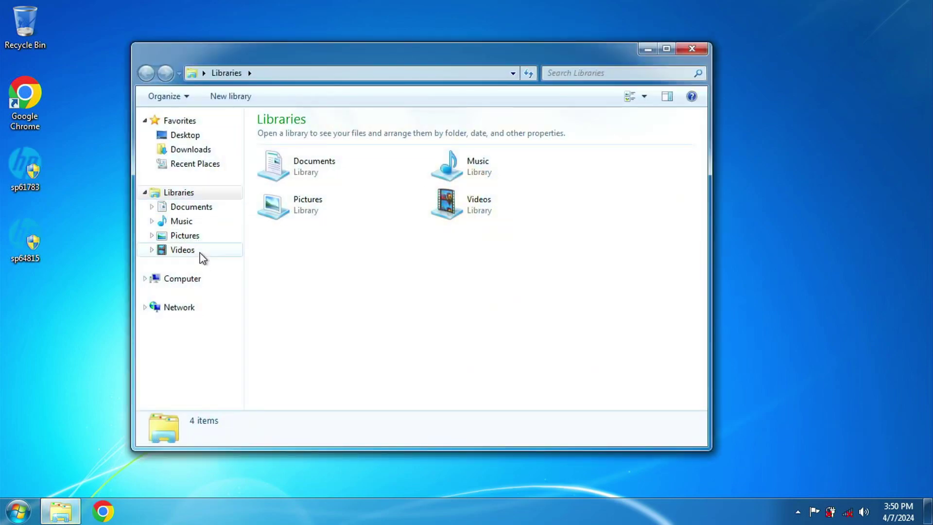
pyautogui.click(204, 286)
pyautogui.rightClick(203, 284)
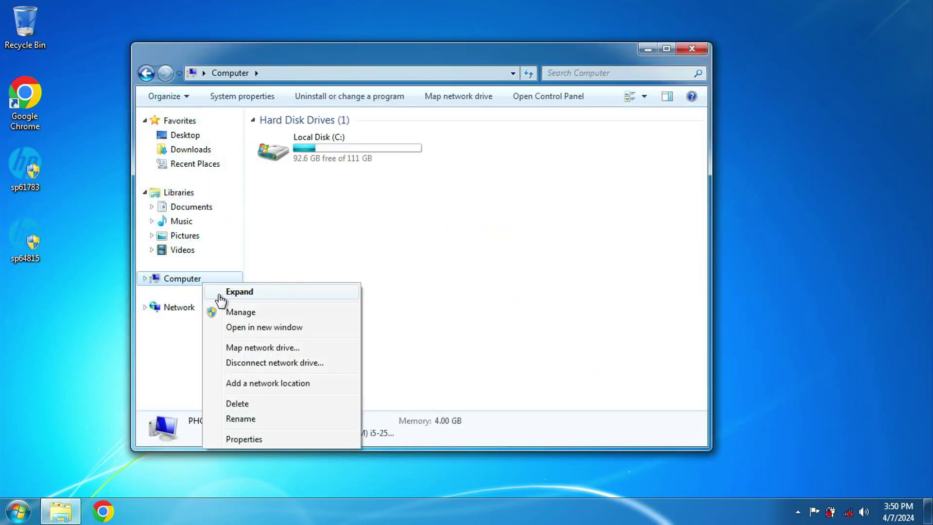
pyautogui.click(227, 314)
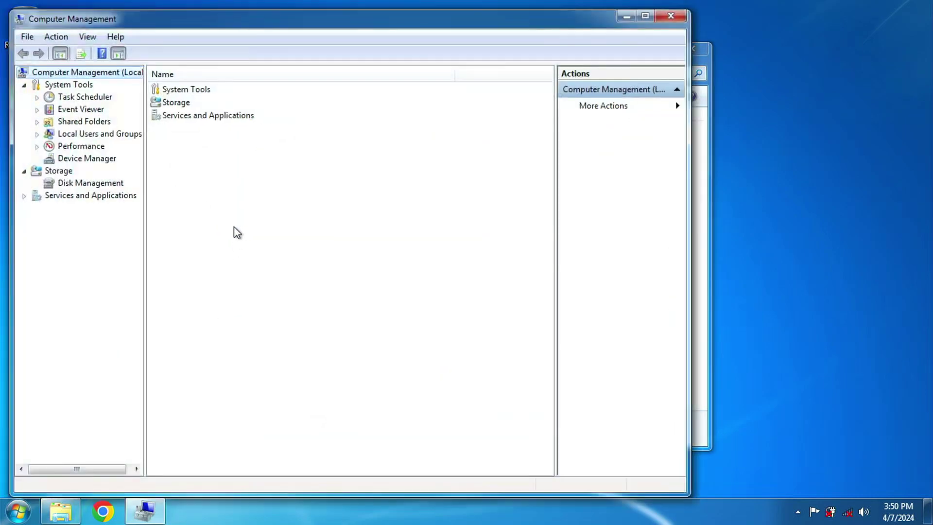
pyautogui.click(109, 162)
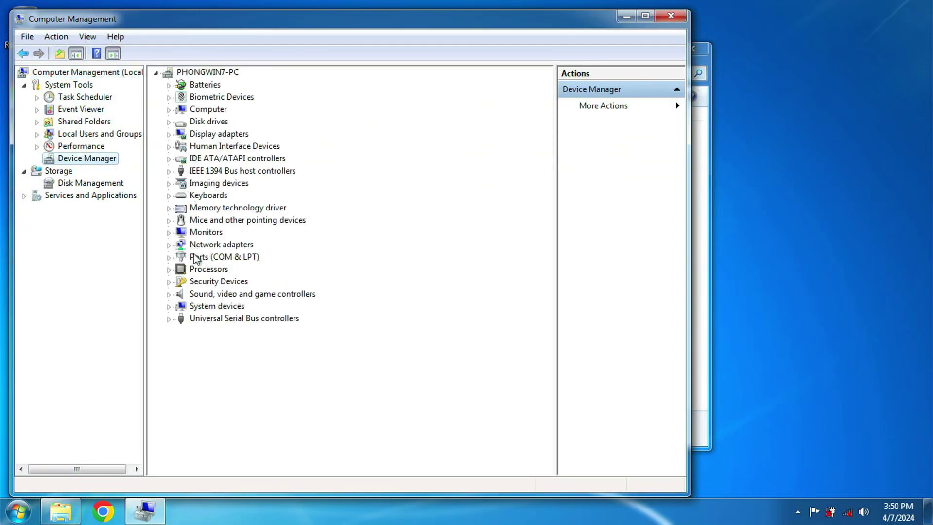
# Try to update the Intel(R) Centrino(R) Advanced-N 6205 network adapter driver from files on the computer, and close Computer Management
pyautogui.click(170, 245)
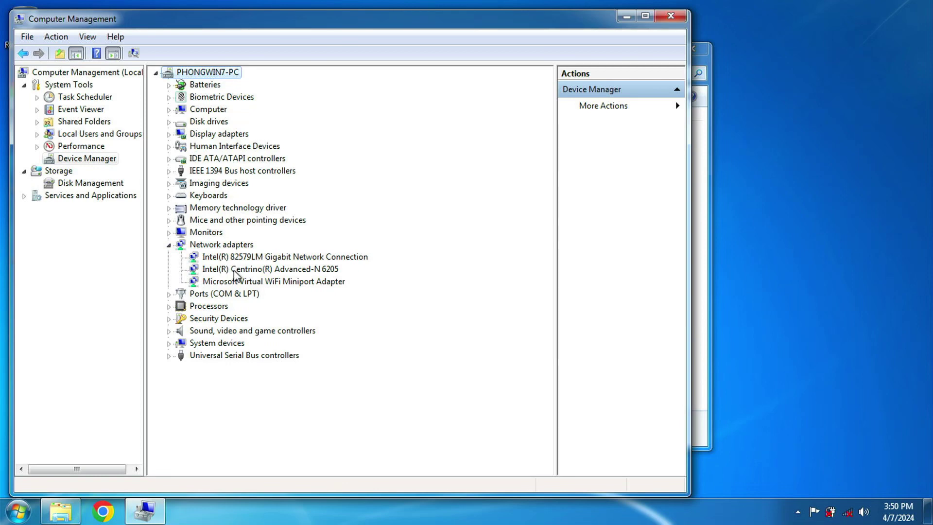
pyautogui.rightClick(236, 276)
pyautogui.click(245, 284)
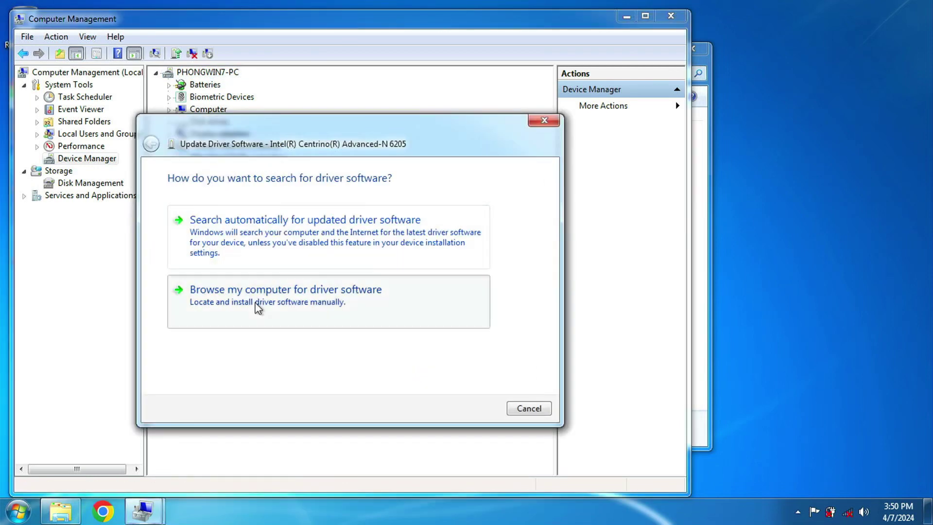
pyautogui.click(254, 290)
pyautogui.click(479, 411)
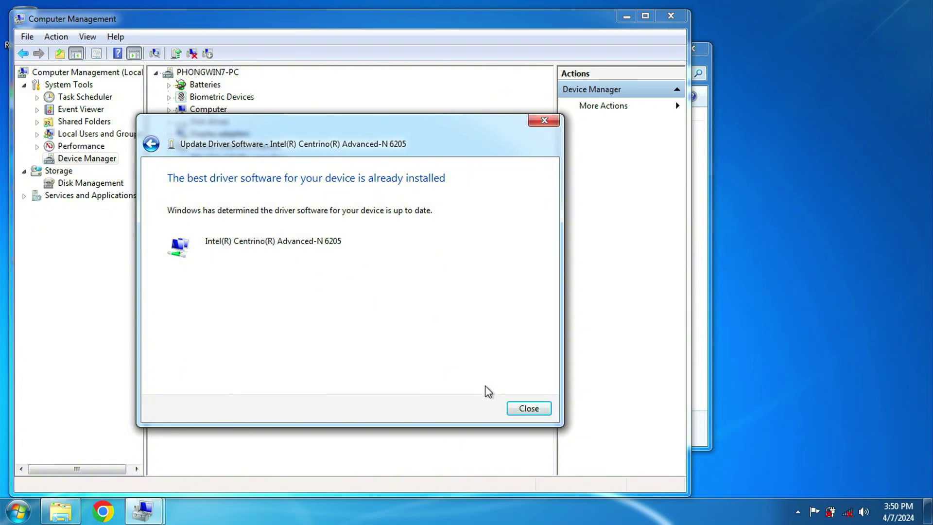
pyautogui.click(512, 411)
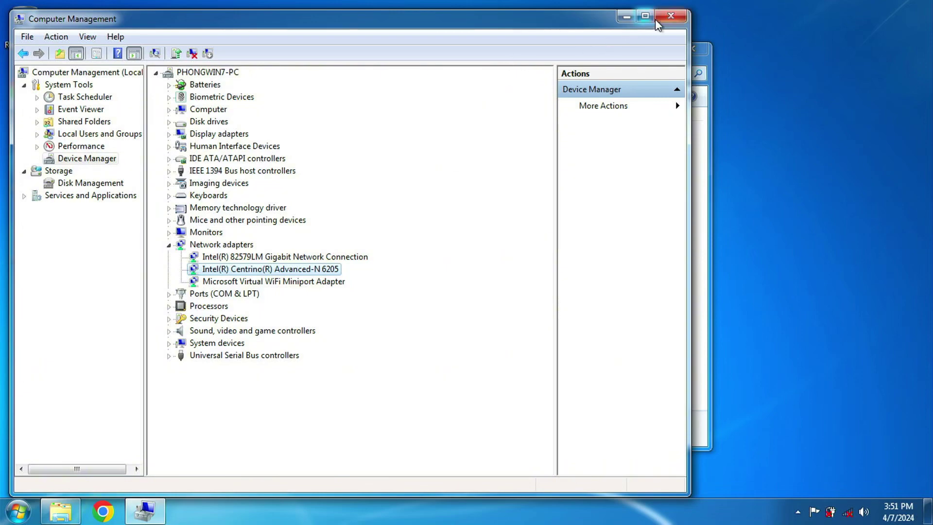
pyautogui.click(668, 20)
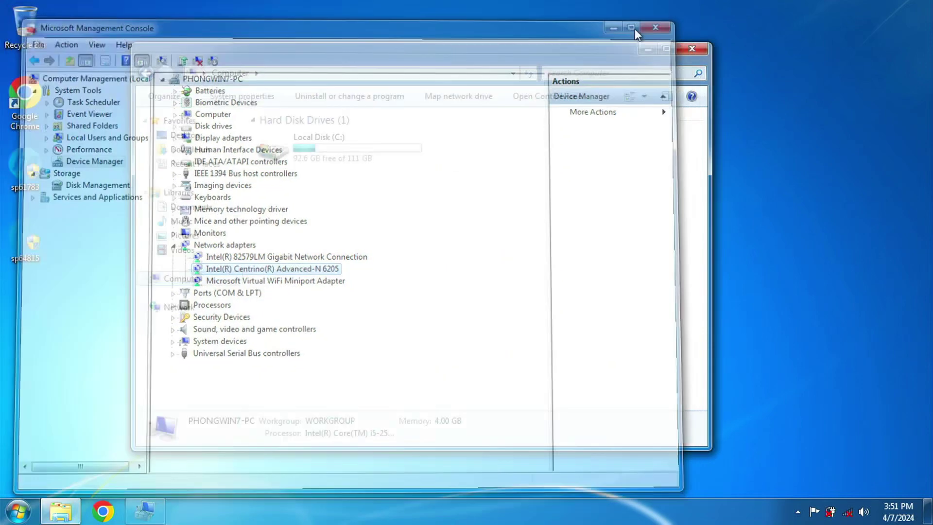
# Launch the sp64815 HP Connection Manager installer, allow it to make changes, and accept its licence agreement
pyautogui.doubleClick(26, 241)
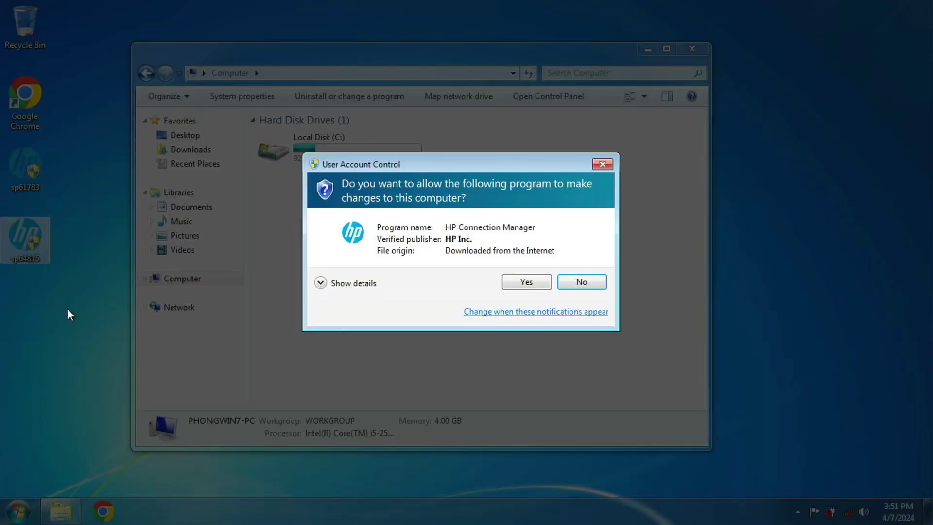
pyautogui.click(528, 280)
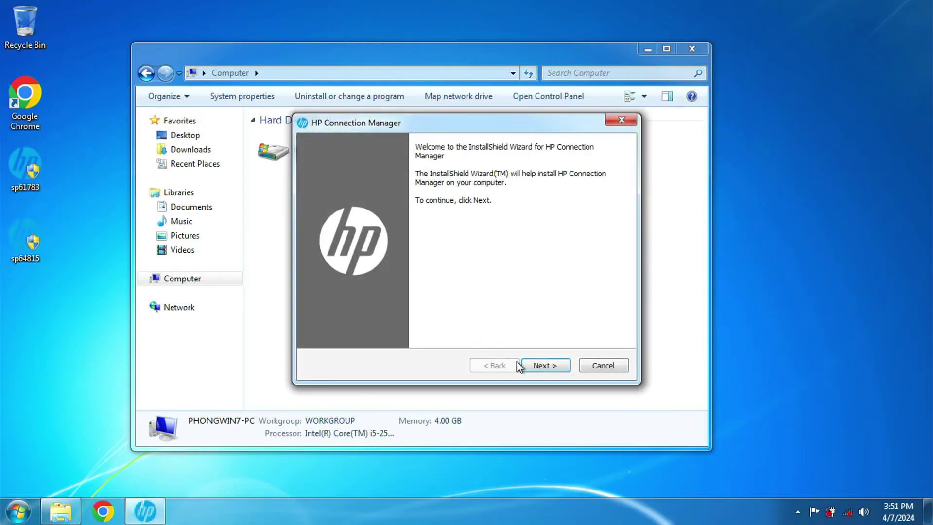
pyautogui.click(526, 364)
pyautogui.click(411, 321)
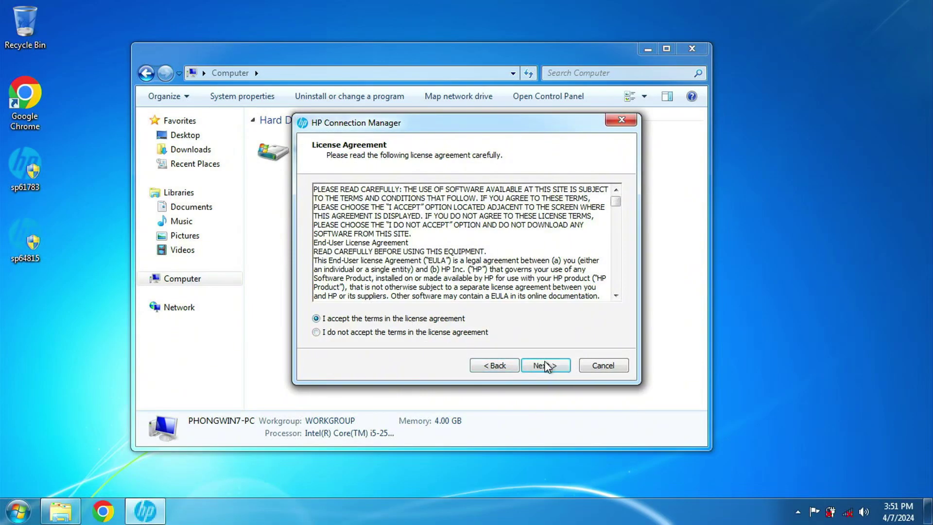
pyautogui.click(544, 365)
pyautogui.click(545, 364)
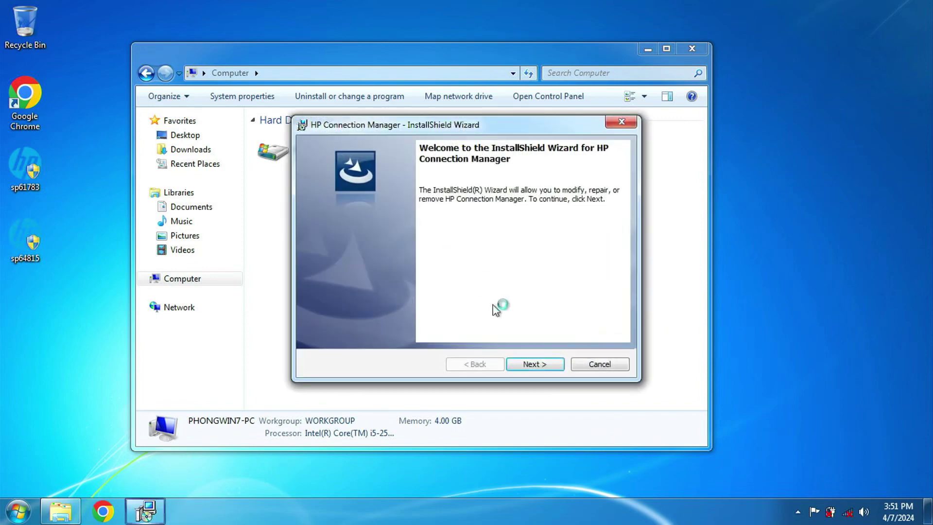
# Run the HP Connection Manager setup with the Modify option and finish the wizard
pyautogui.click(540, 364)
pyautogui.click(532, 365)
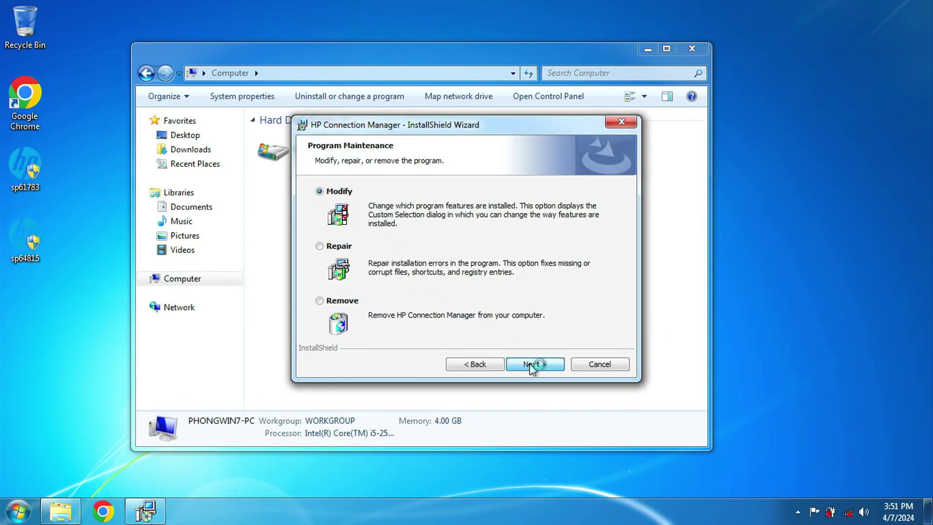
pyautogui.click(533, 364)
pyautogui.click(534, 365)
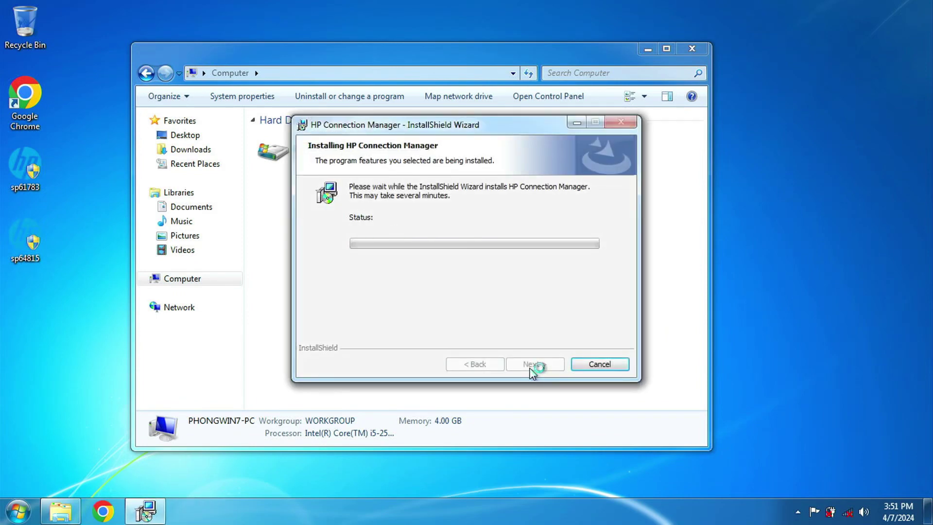
pyautogui.click(523, 366)
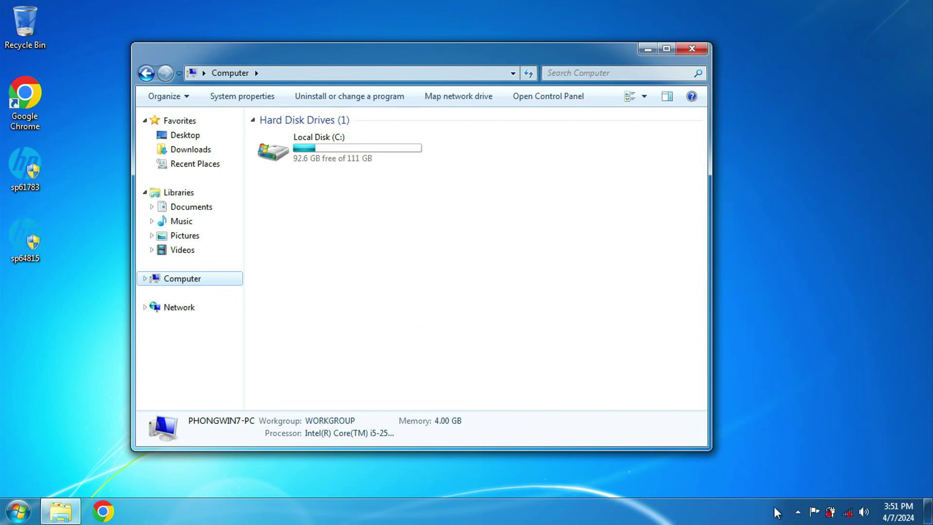
# Open HP Connection Manager from the Productivity and Tools program folder
pyautogui.click(18, 511)
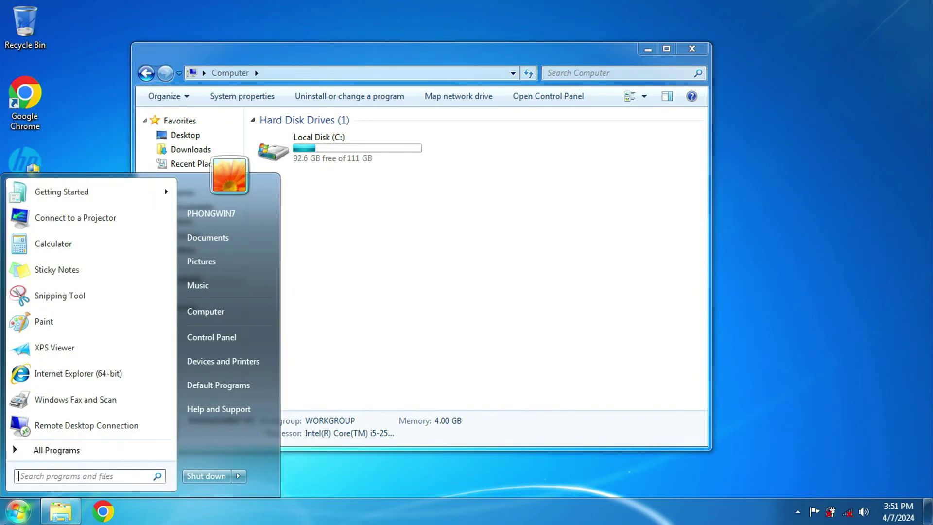
pyautogui.click(33, 450)
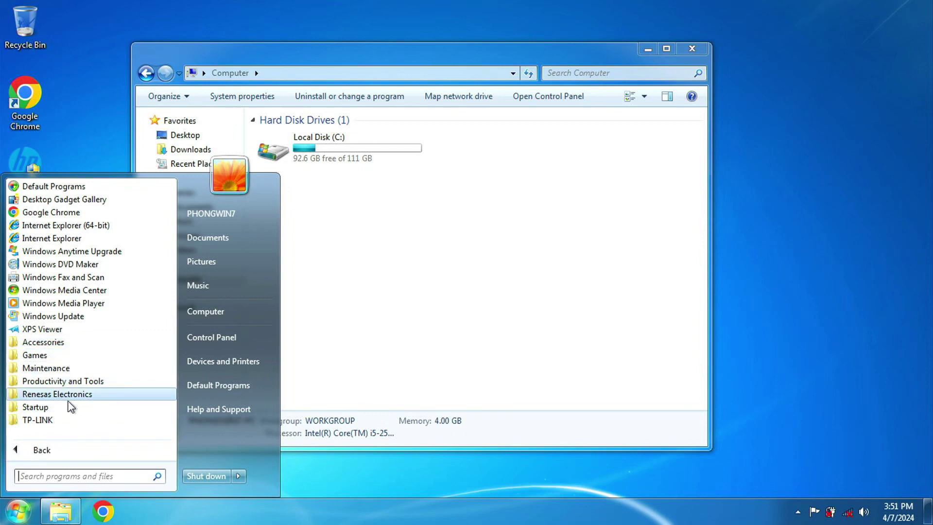
pyautogui.click(63, 380)
pyautogui.click(66, 395)
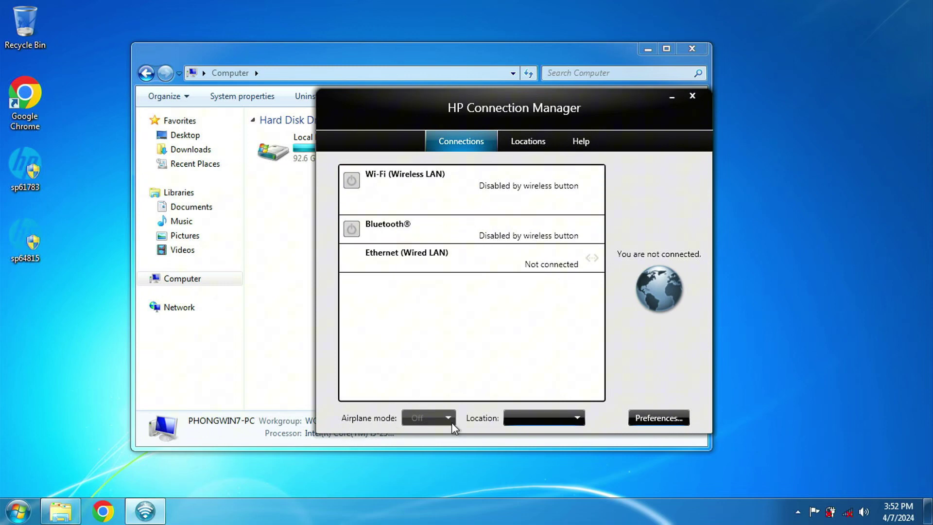
# Restart the computer
pyautogui.click(18, 511)
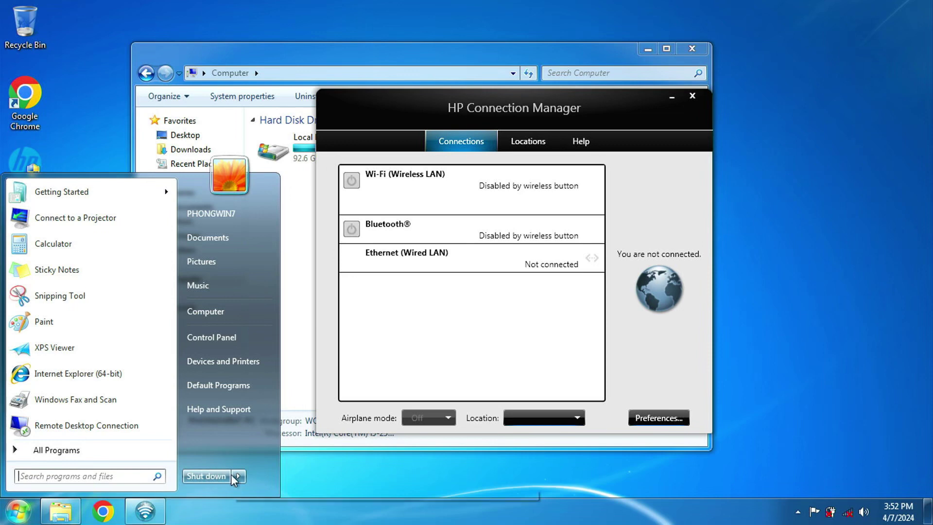
pyautogui.moveTo(235, 474)
pyautogui.click(275, 442)
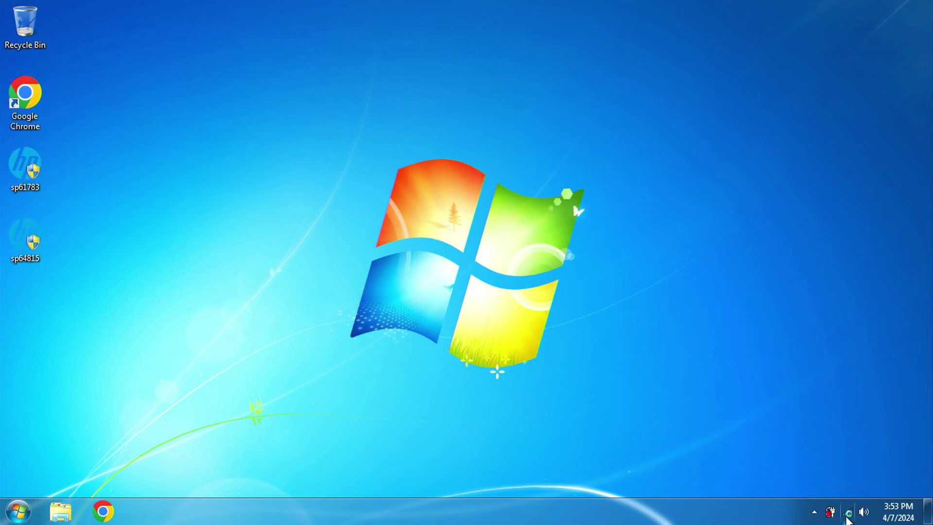
# Open HP Connection Manager from the Productivity and Tools program folder after the restart
pyautogui.click(815, 514)
pyautogui.click(813, 513)
pyautogui.click(18, 510)
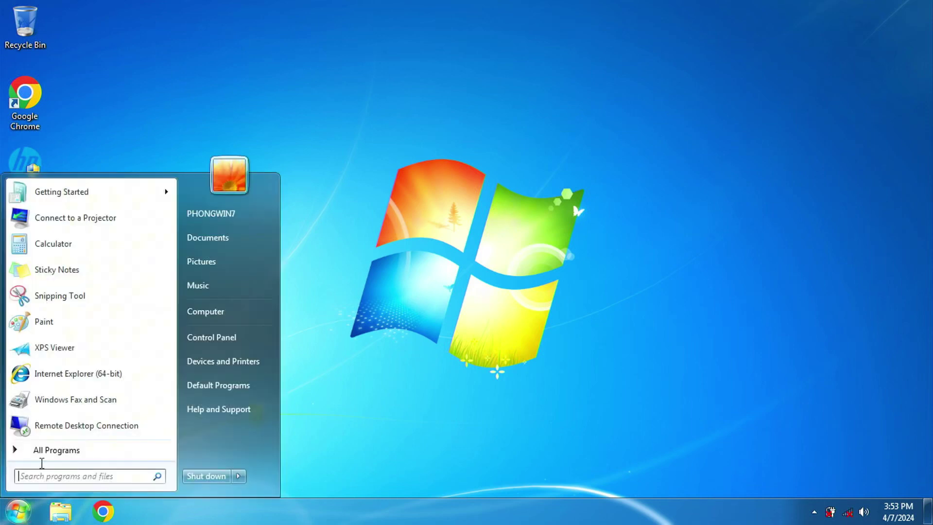
pyautogui.click(68, 451)
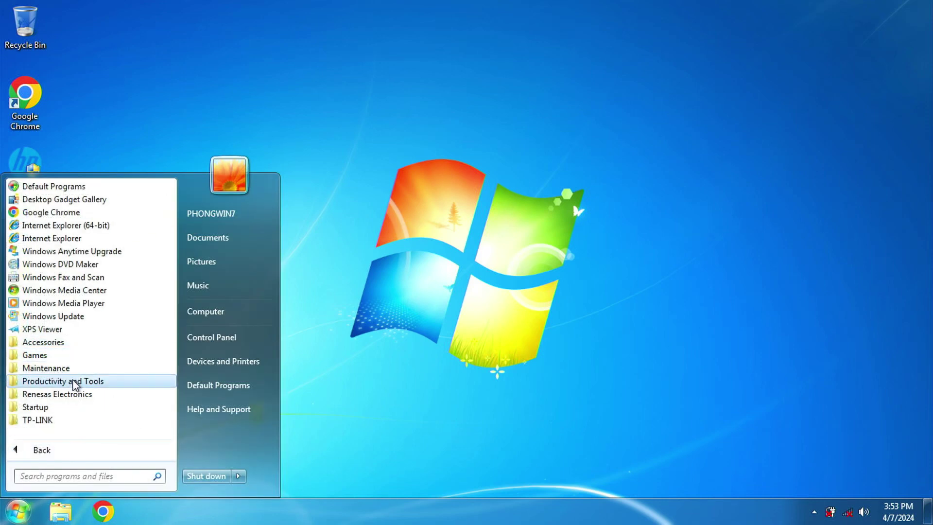
pyautogui.click(73, 381)
pyautogui.click(76, 395)
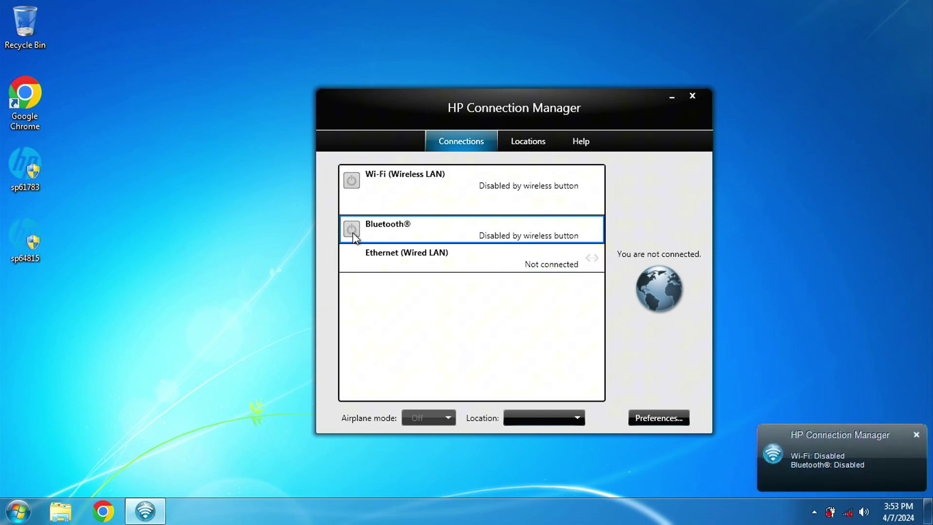
# Turn on Wi-Fi and connect to the WIFIHOME1 wireless network, entering its network security key
pyautogui.click(352, 181)
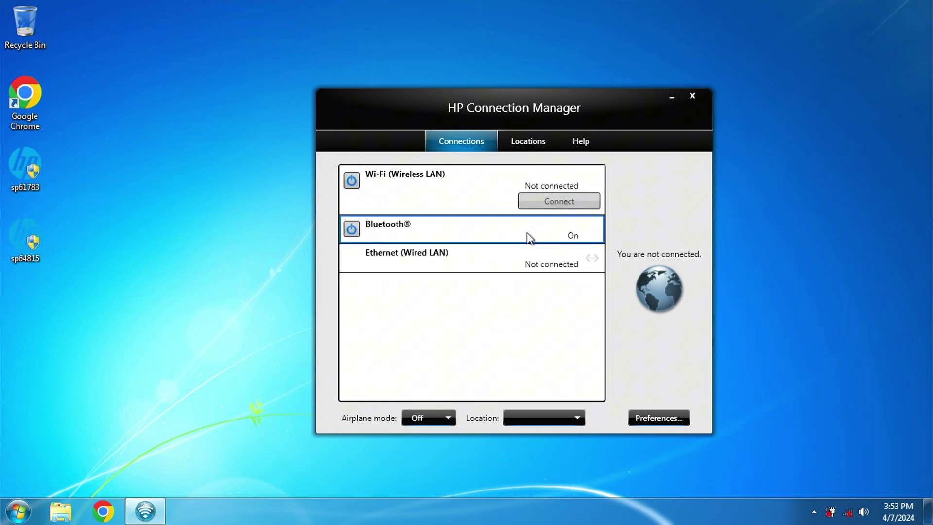
pyautogui.click(546, 201)
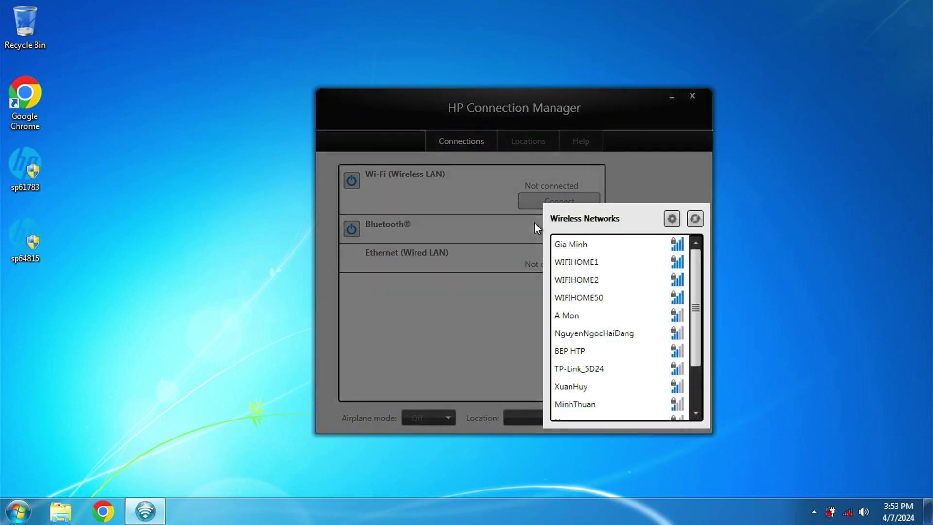
pyautogui.click(584, 268)
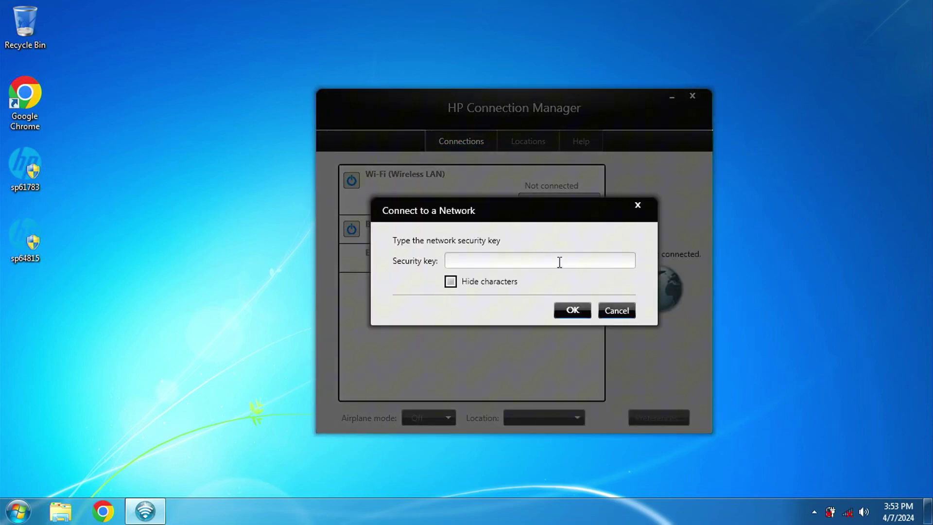
pyautogui.click(470, 259)
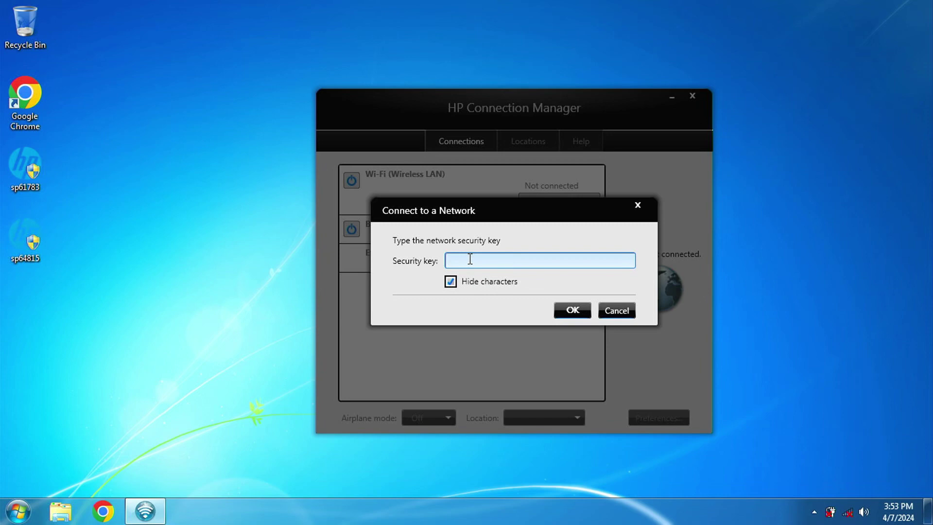
pyautogui.write('**********')
pyautogui.click(567, 311)
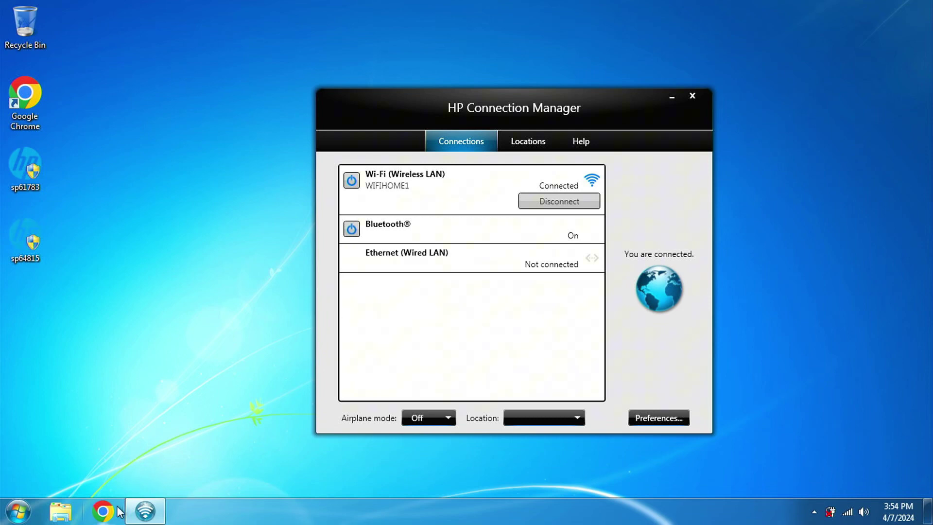
# Switch to Google Chrome and open YouTube from the Google apps to test the internet connection
pyautogui.click(103, 511)
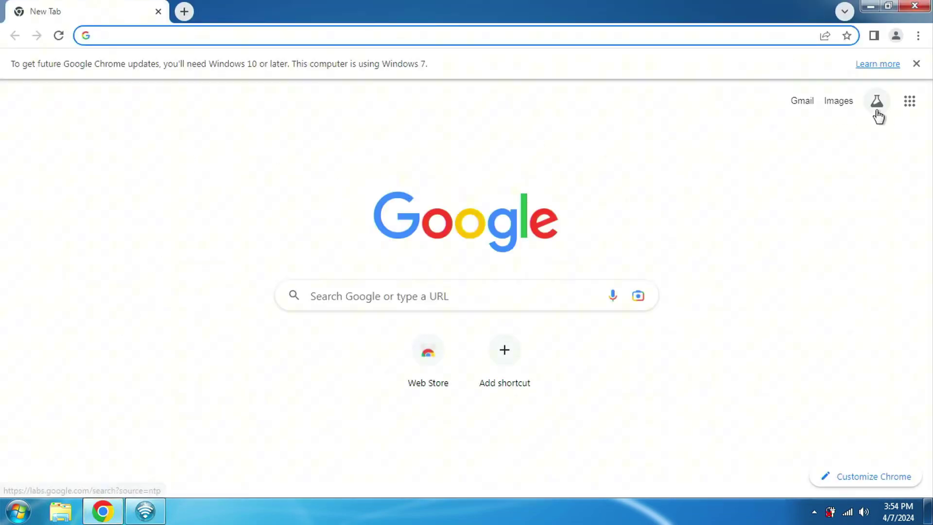
pyautogui.click(910, 101)
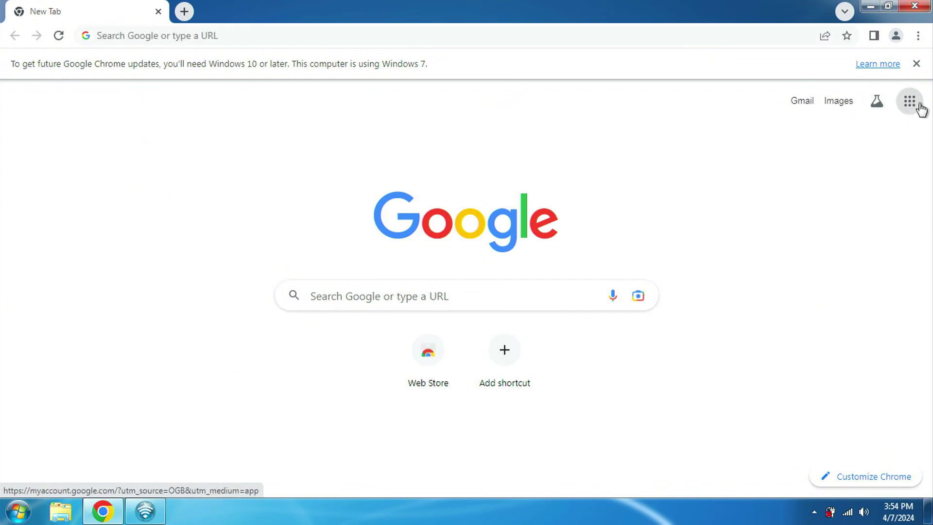
pyautogui.click(744, 241)
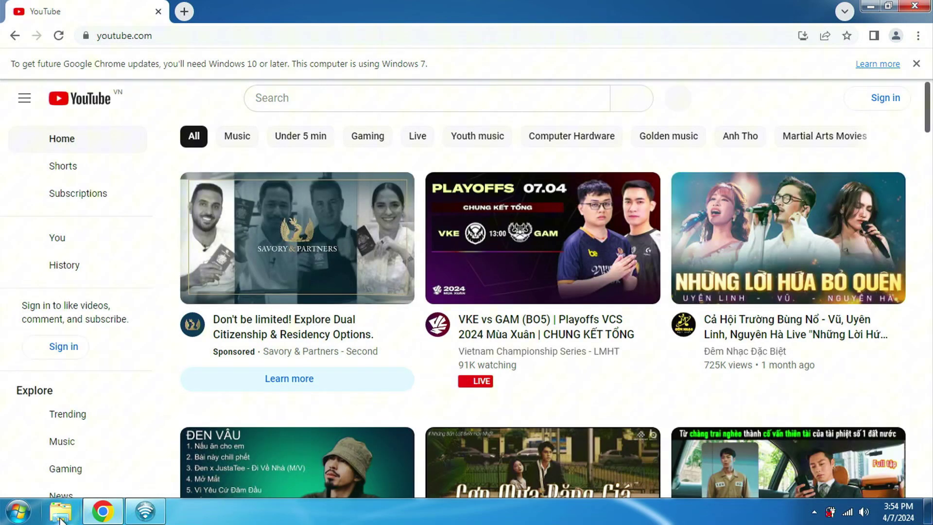
# Open Computer Management for this computer through Windows Explorer, maximize its window, and show Device Manager
pyautogui.click(60, 514)
pyautogui.click(184, 279)
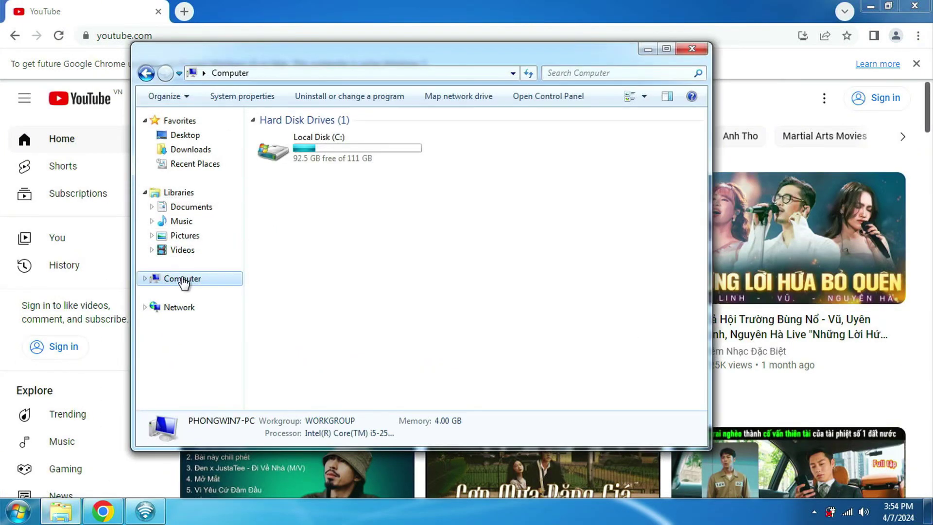
pyautogui.rightClick(183, 279)
pyautogui.click(210, 306)
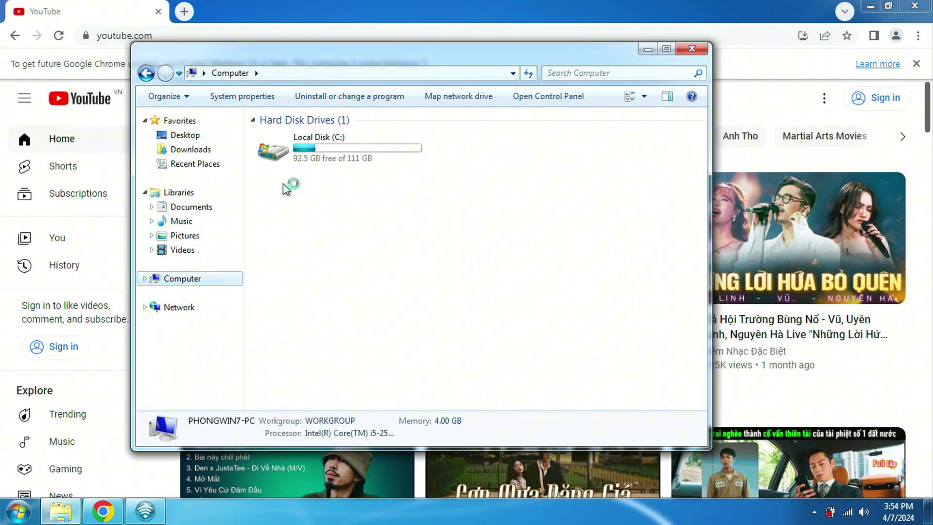
pyautogui.click(636, 20)
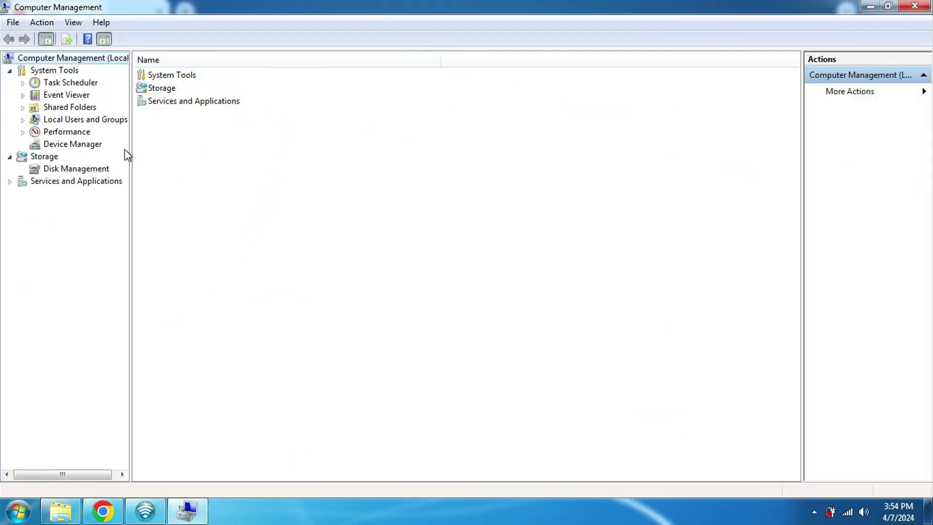
pyautogui.click(89, 146)
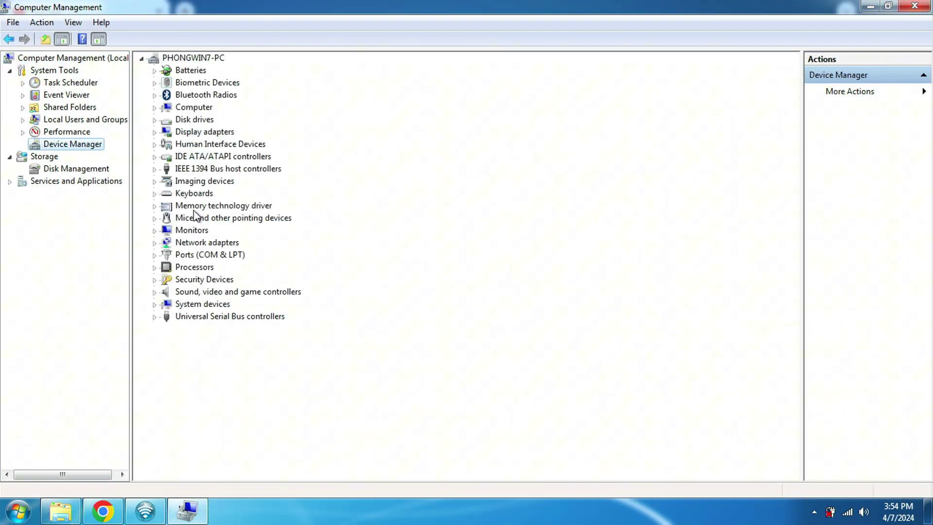
# Expand the Bluetooth Radios and Network adapters categories and select the Intel(R) Centrino(R) Advanced-N 6205 adapter
pyautogui.click(155, 95)
pyautogui.click(155, 95)
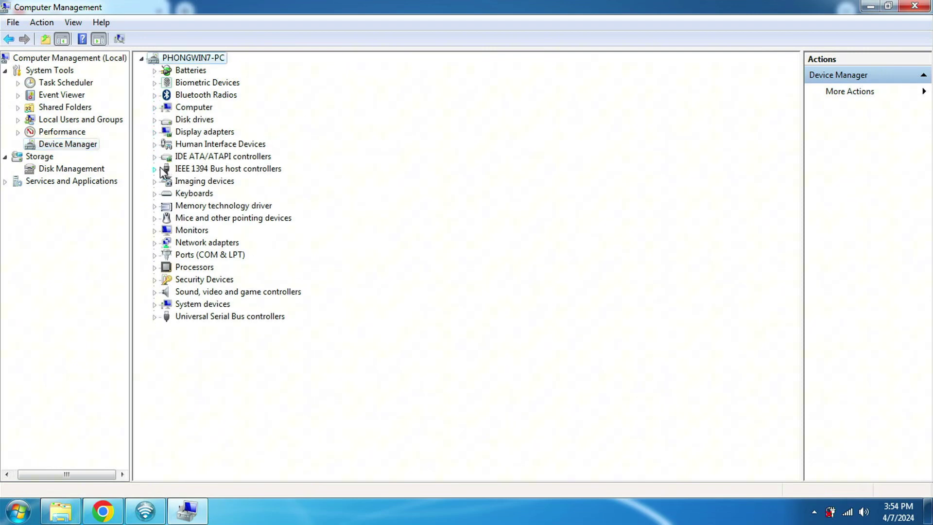
pyautogui.click(154, 96)
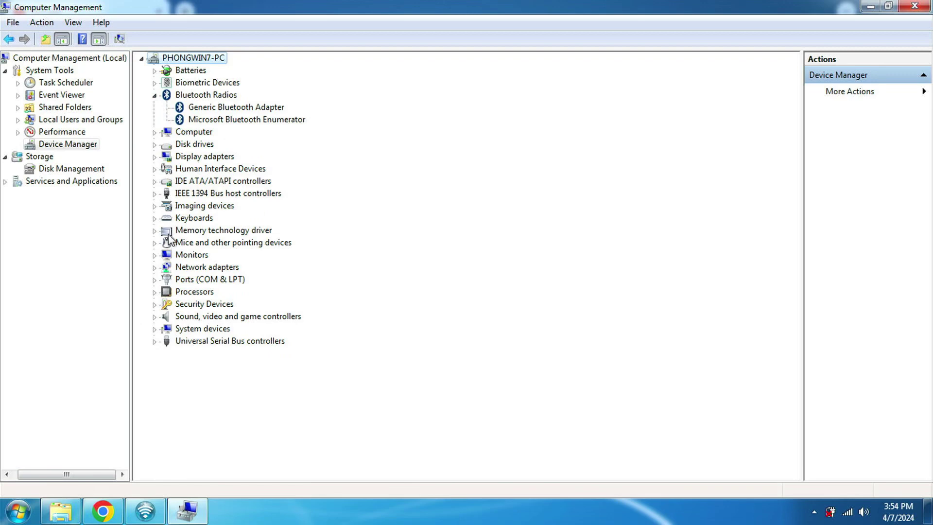
pyautogui.click(154, 267)
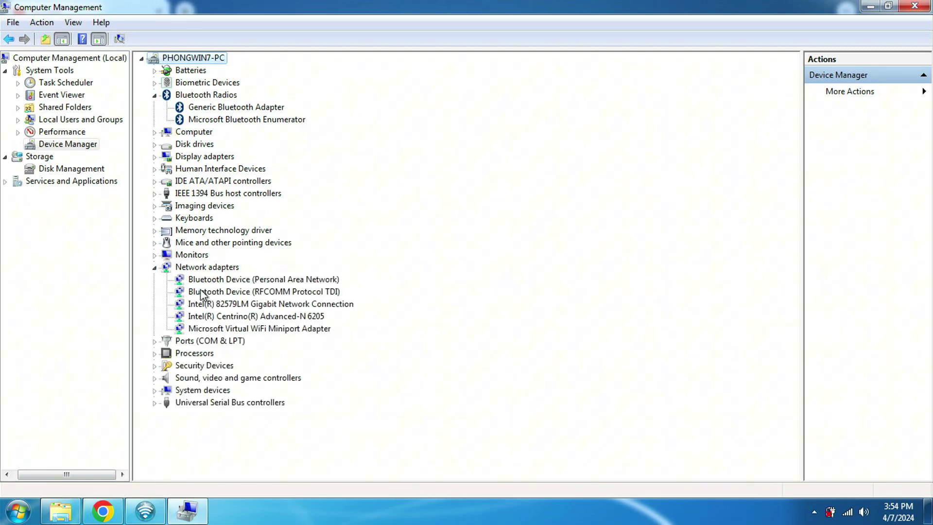
pyautogui.click(228, 317)
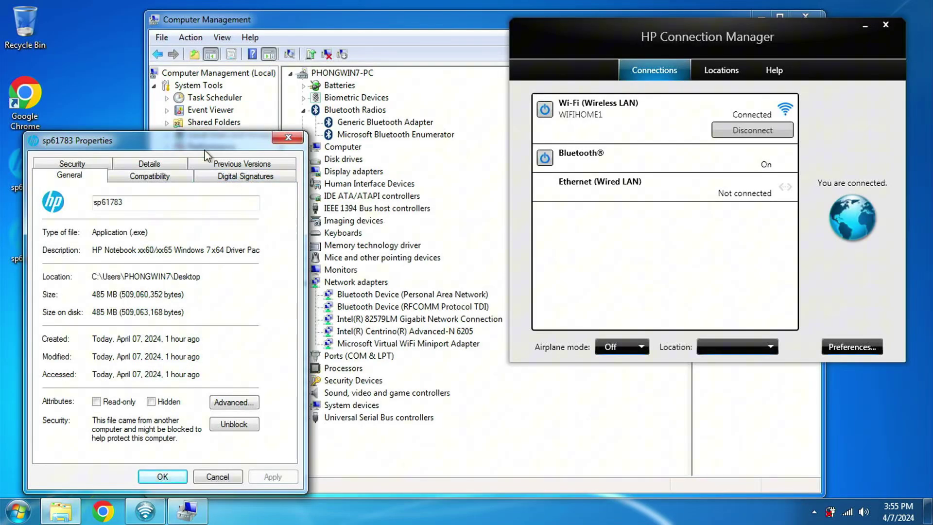
# Highlight the description in the sp61783 Properties dialog and move the dialog clear of the desktop icons
pyautogui.moveTo(200, 145); pyautogui.dragTo(181, 84)
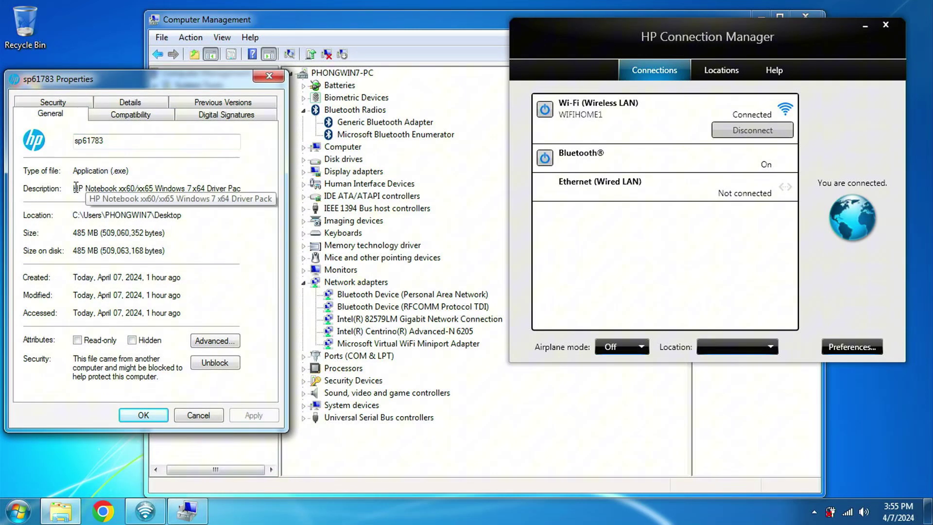
pyautogui.moveTo(74, 189); pyautogui.dragTo(265, 186)
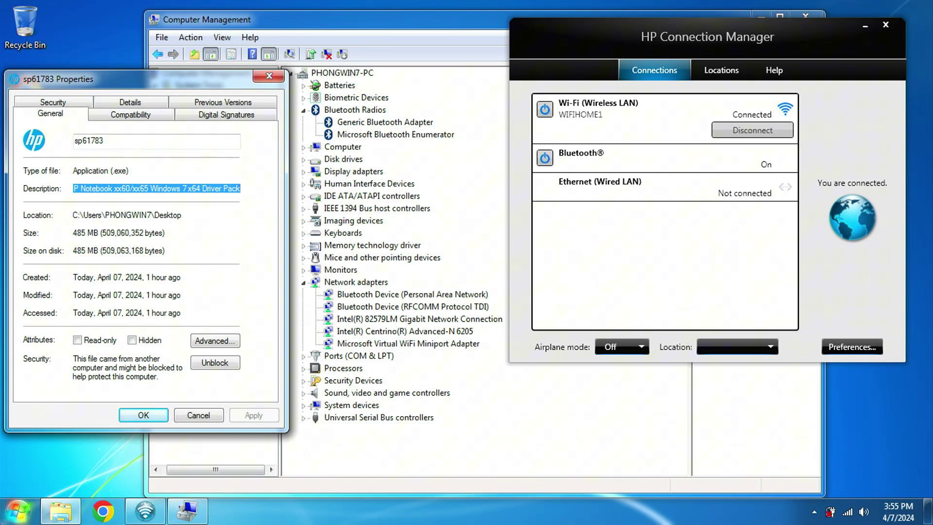
pyautogui.moveTo(189, 76); pyautogui.dragTo(215, 18)
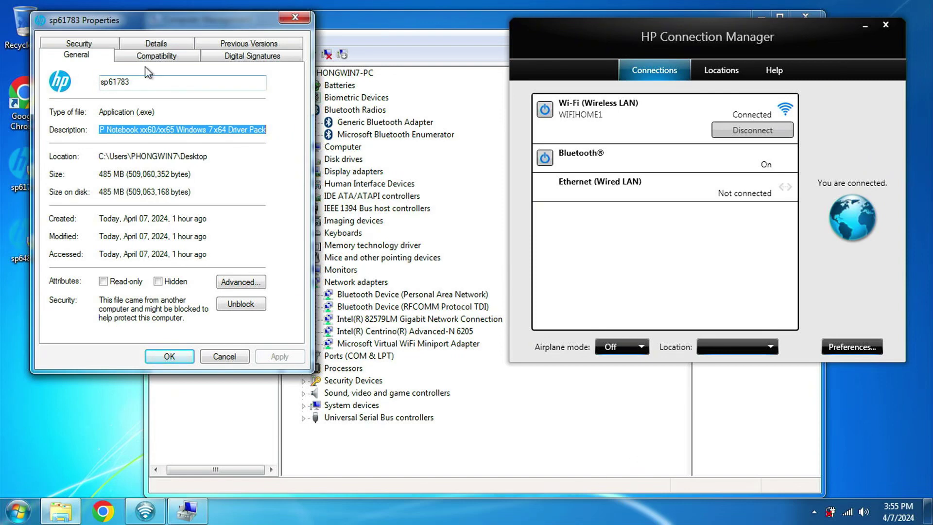
pyautogui.moveTo(149, 19); pyautogui.dragTo(191, 25)
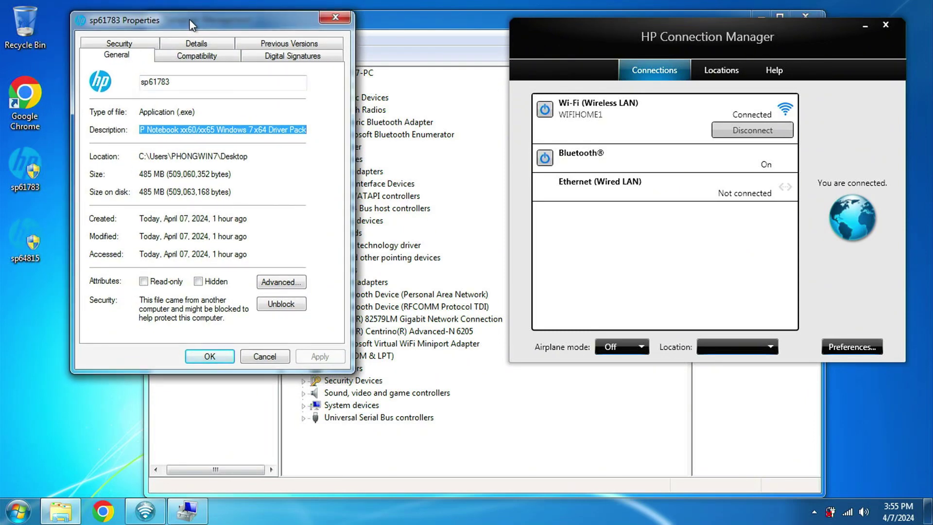
# Shift the HP Connection Manager window slightly and select the sp61783 and sp64815 installers on the desktop
pyautogui.moveTo(571, 21)
pyautogui.mouseDown()
pyautogui.moveTo(561, 8)
pyautogui.moveTo(559, 16)
pyautogui.mouseUp()
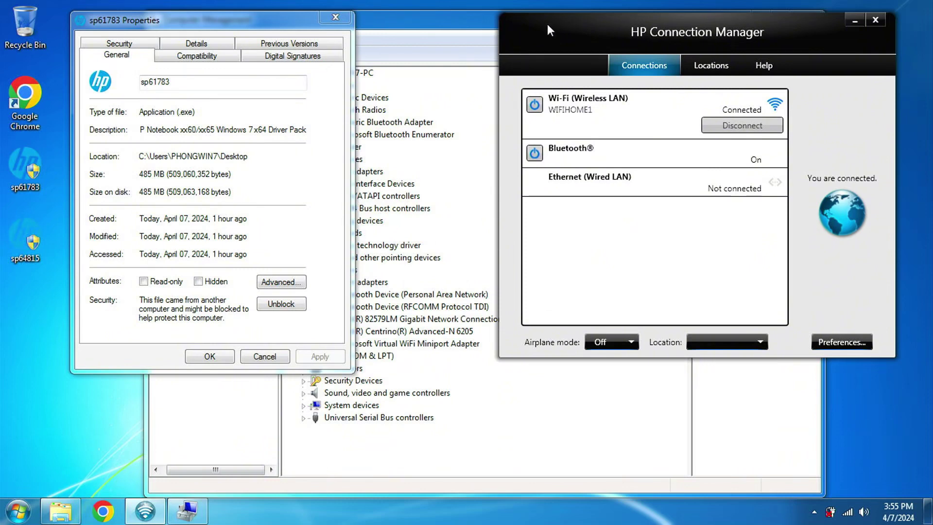
pyautogui.moveTo(56, 142); pyautogui.dragTo(10, 253)
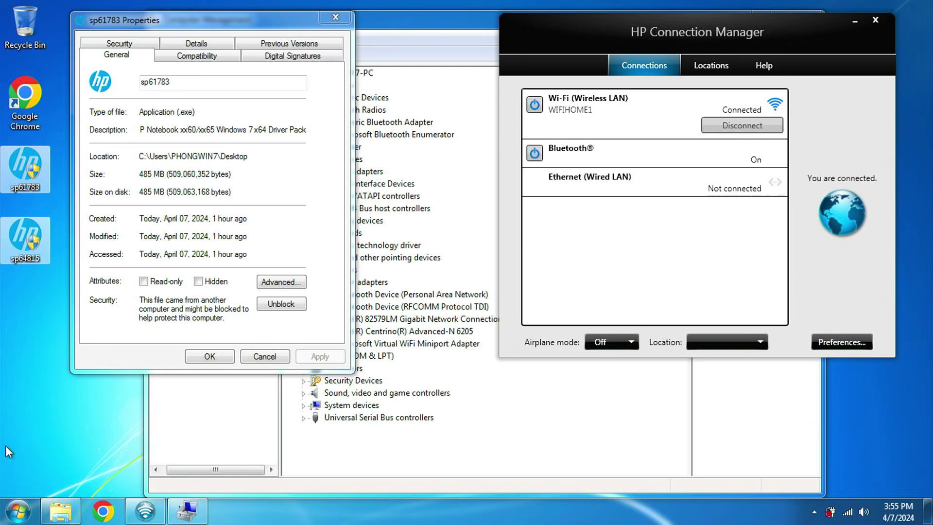